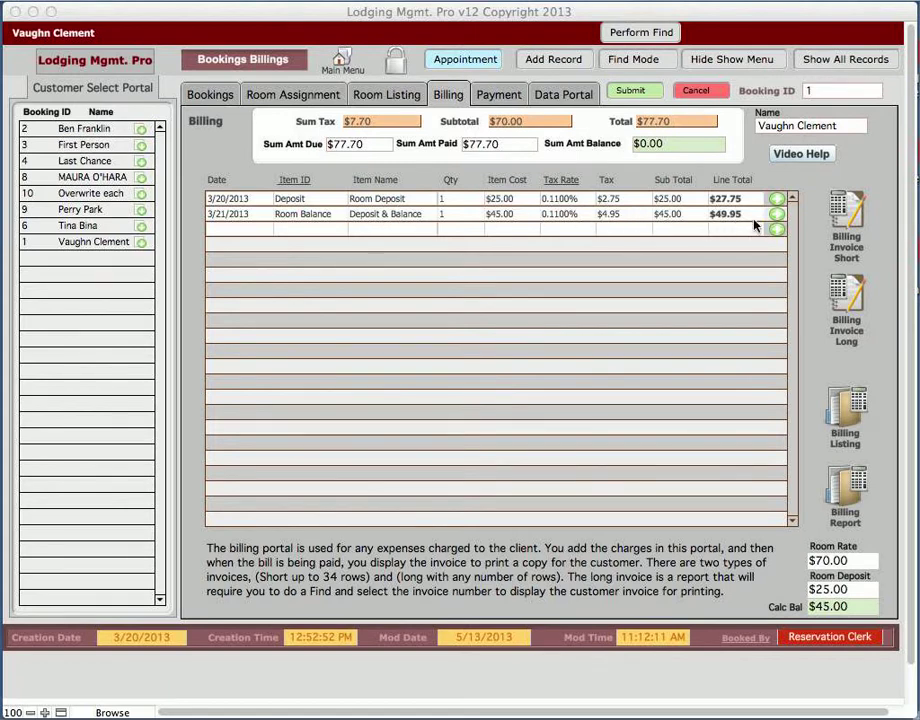
# Open the short billing invoice and inspect its business address field and the logo container's insert options.
pyautogui.click(848, 208)
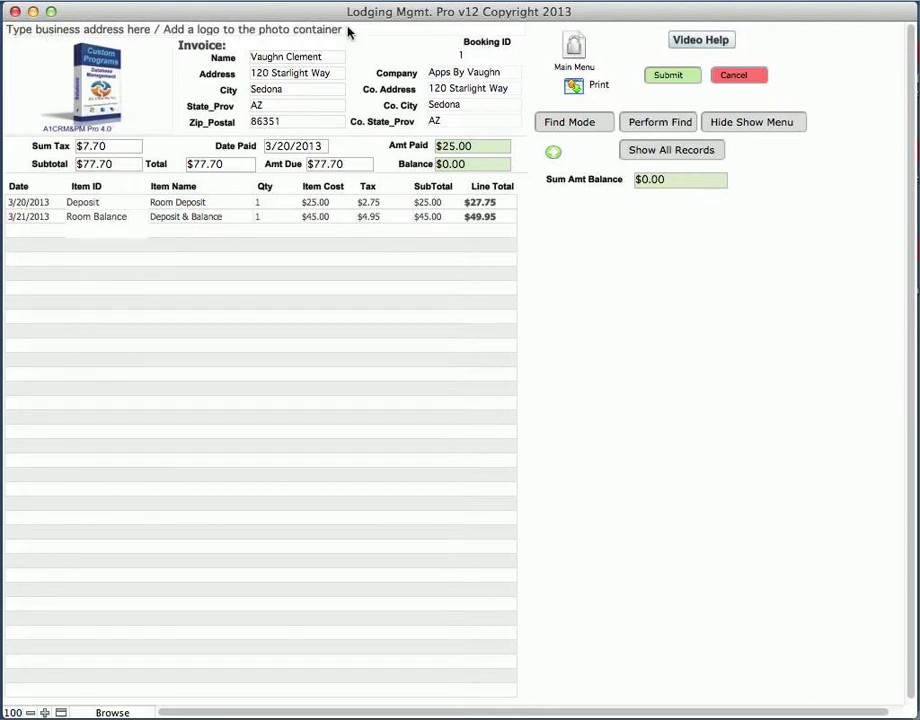
pyautogui.click(129, 28)
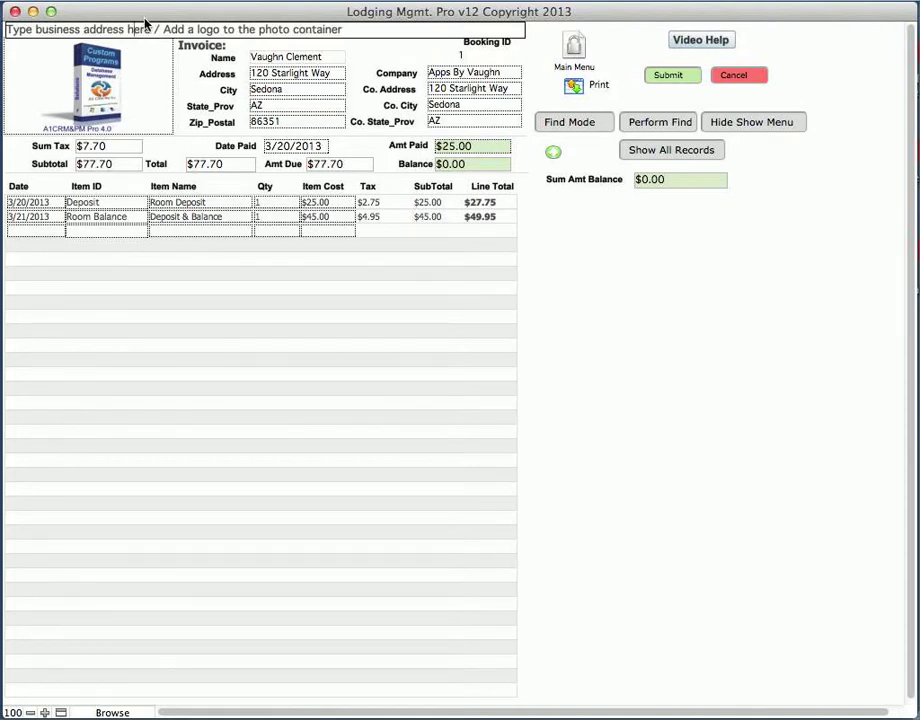
pyautogui.click(145, 74)
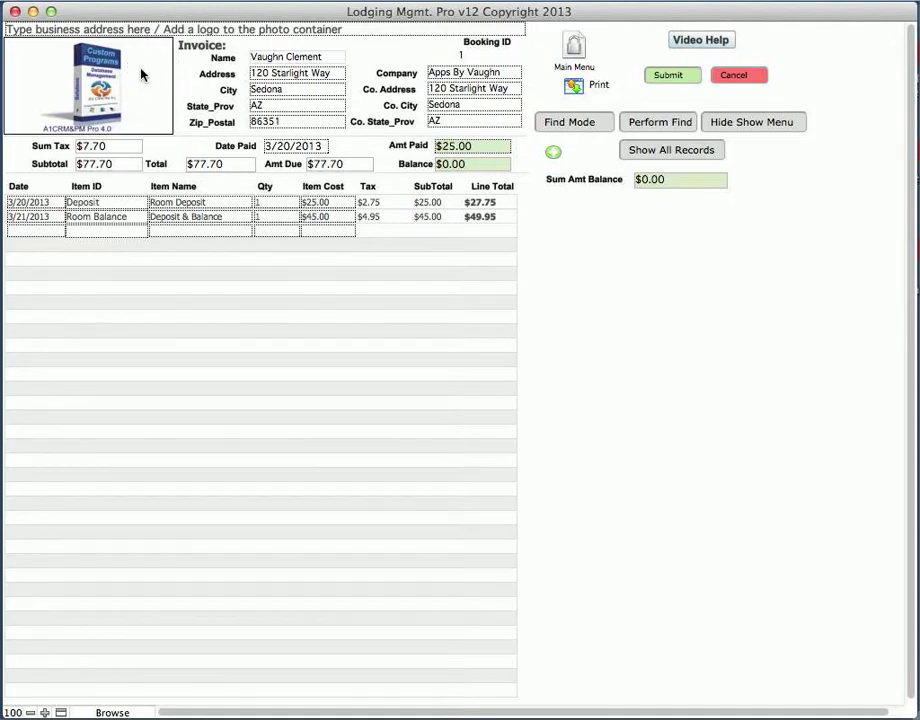
pyautogui.rightClick(134, 74)
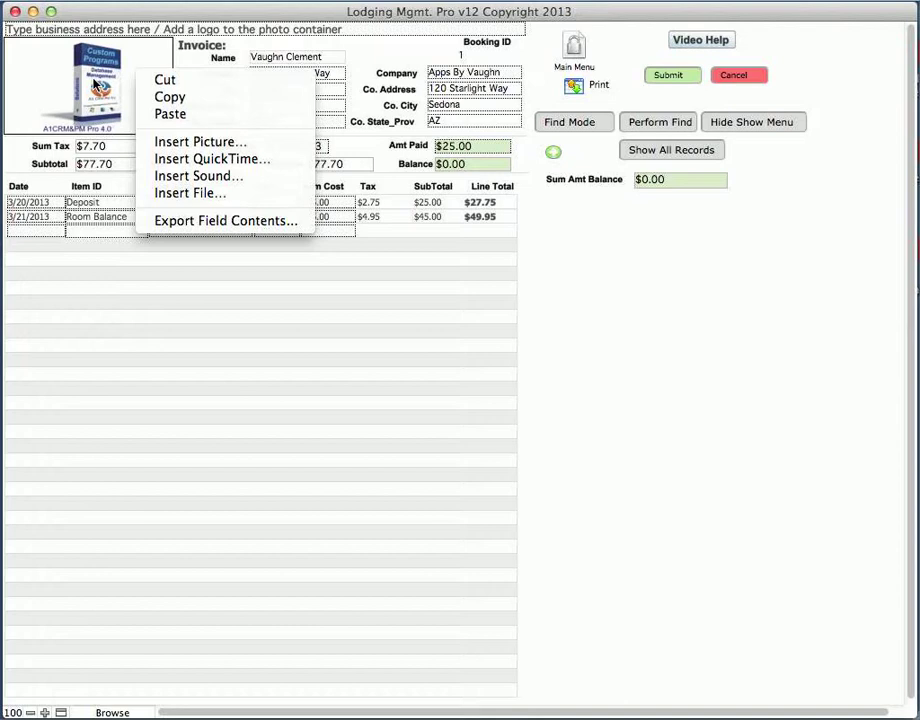
pyautogui.click(50, 60)
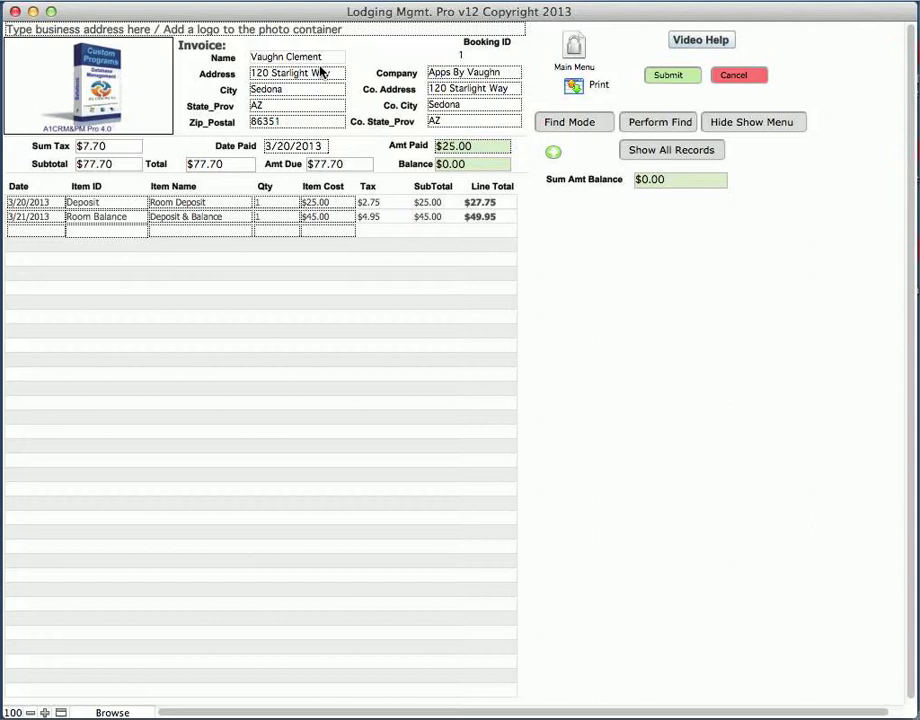
# Switch the invoice to find mode and view the selectable customer names and booking IDs.
pyautogui.click(568, 124)
pyautogui.click(281, 60)
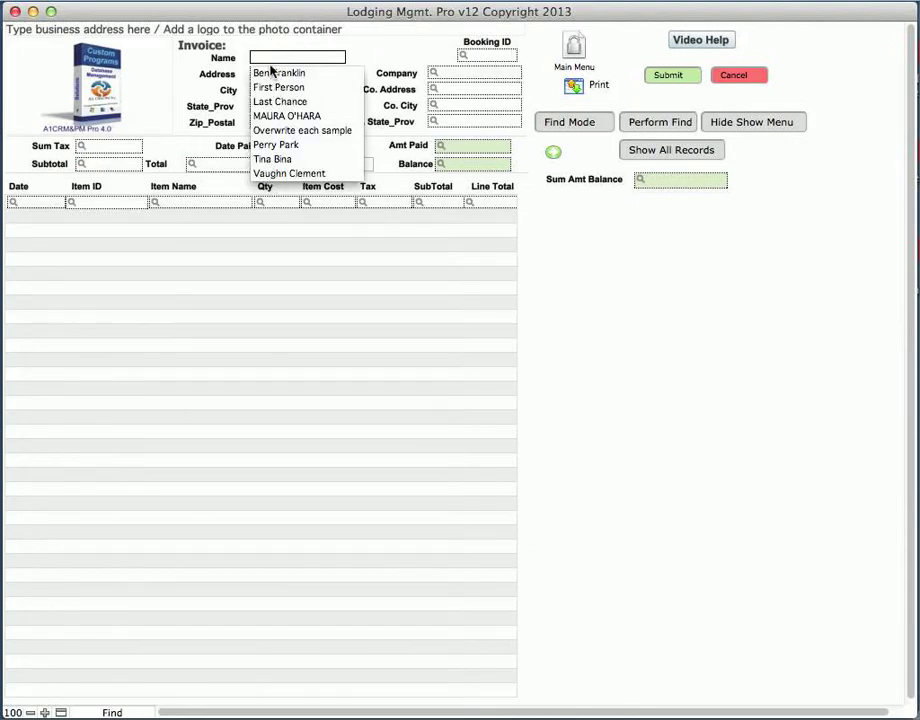
pyautogui.click(474, 54)
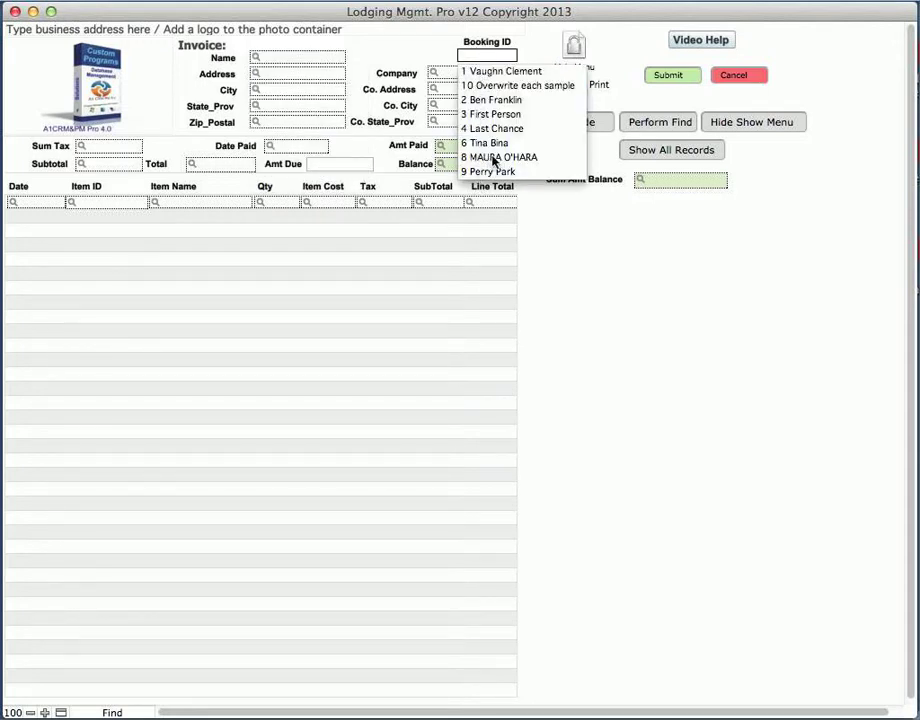
pyautogui.click(573, 206)
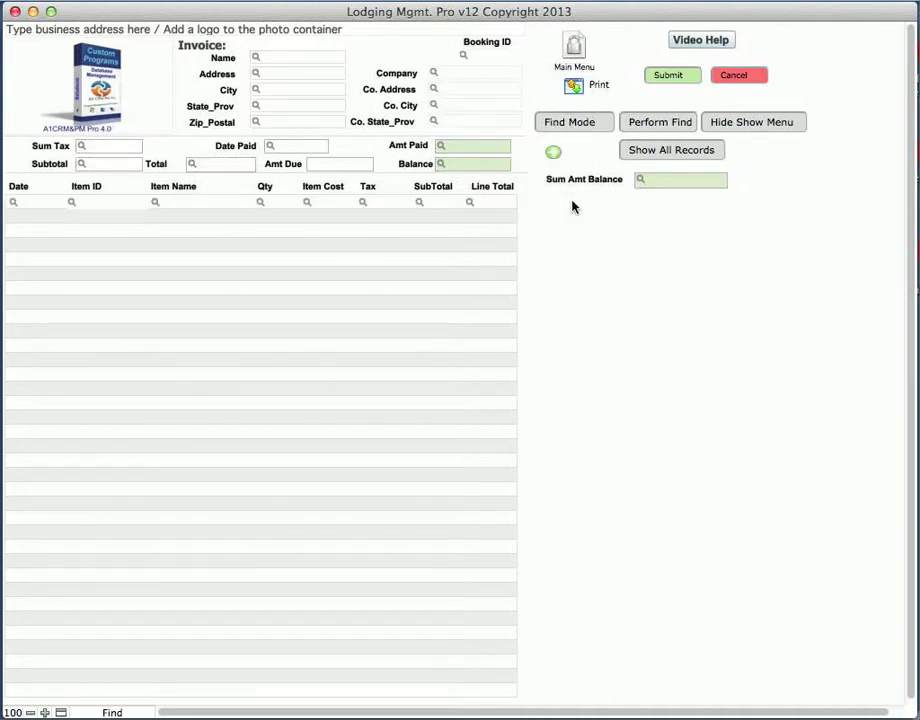
# Enter a billing line date criterion of >=3/1/2013 with an end limit of <=3/29/2013.
pyautogui.click(35, 203)
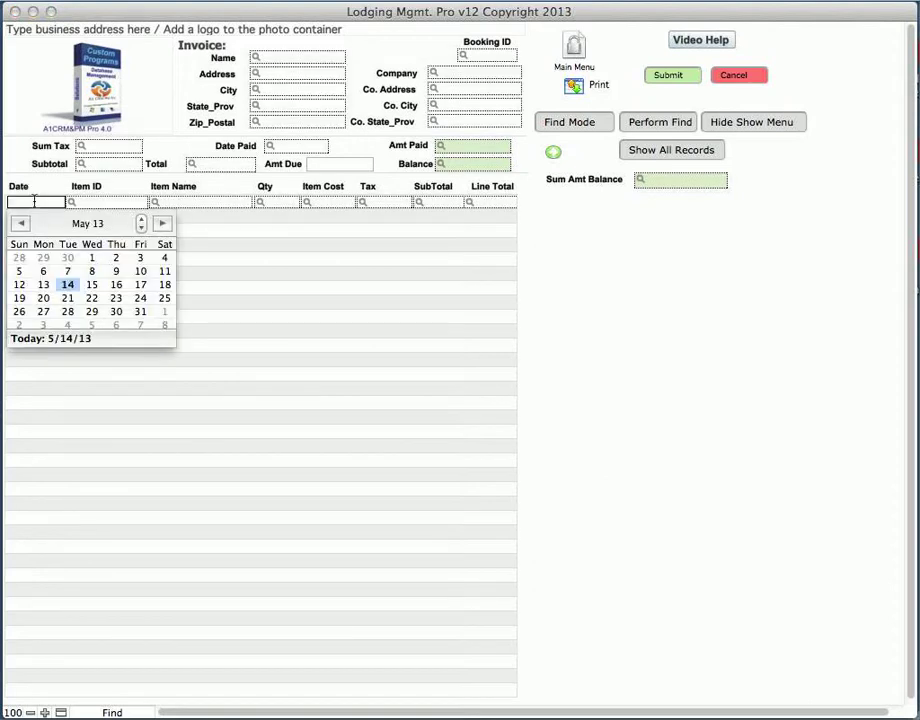
pyautogui.press('Escape')
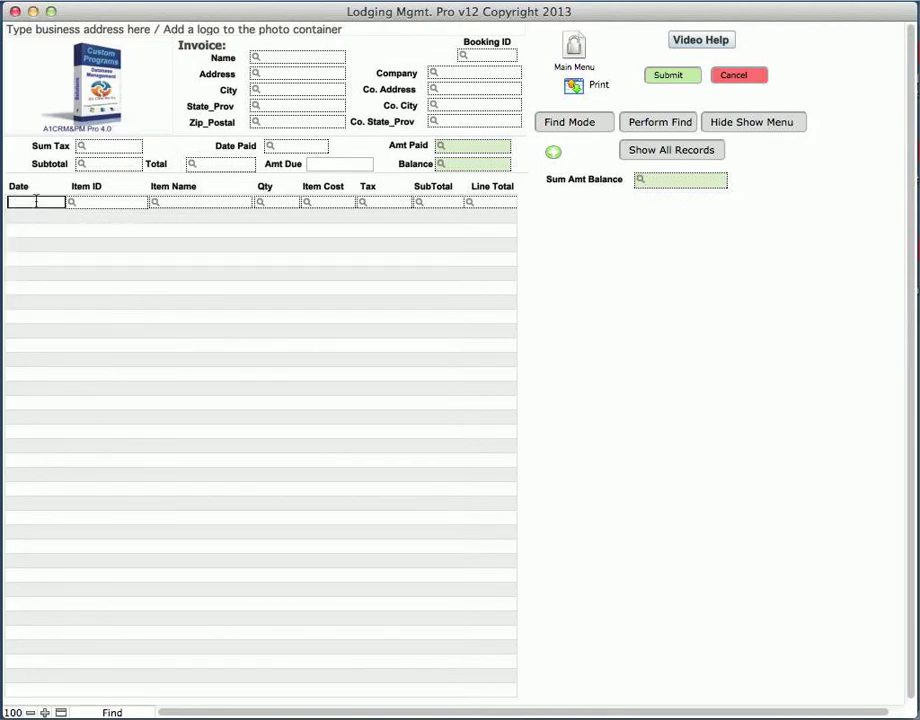
pyautogui.write('>=1/4/2013<=')
pyautogui.click(36, 204)
pyautogui.press('BackSpace')
pyautogui.write('3')
pyautogui.doubleClick(27, 203)
pyautogui.press('BackSpace')
pyautogui.write('3')
pyautogui.click(34, 202)
pyautogui.press('BackSpace')
pyautogui.write('13<=3/29/2013')
# Add the first listed customer's name and matching booking ID to the search criteria and perform the find.
pyautogui.click(115, 202)
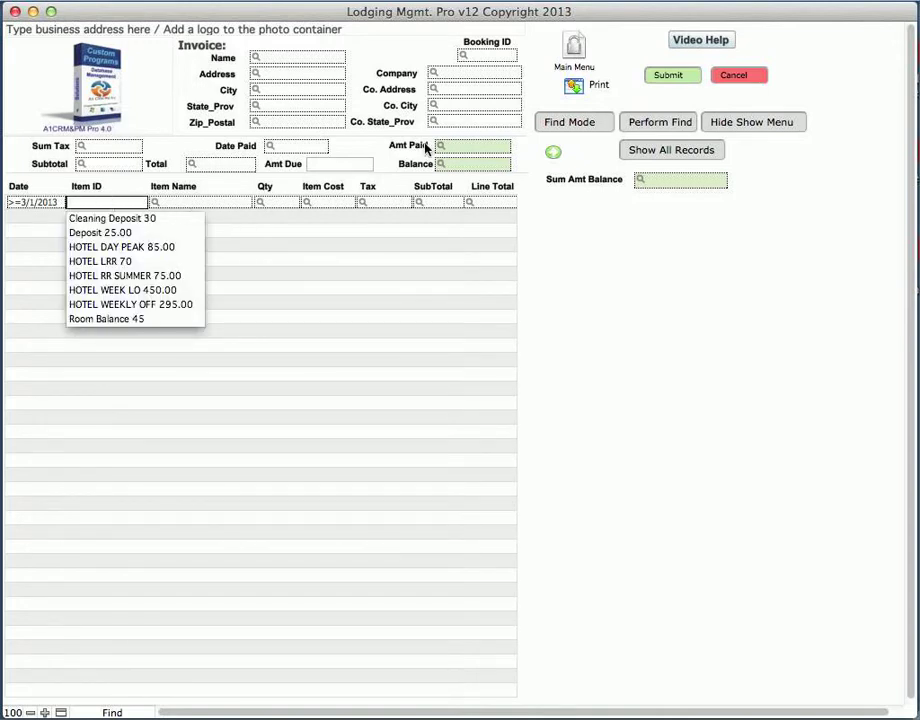
pyautogui.click(276, 62)
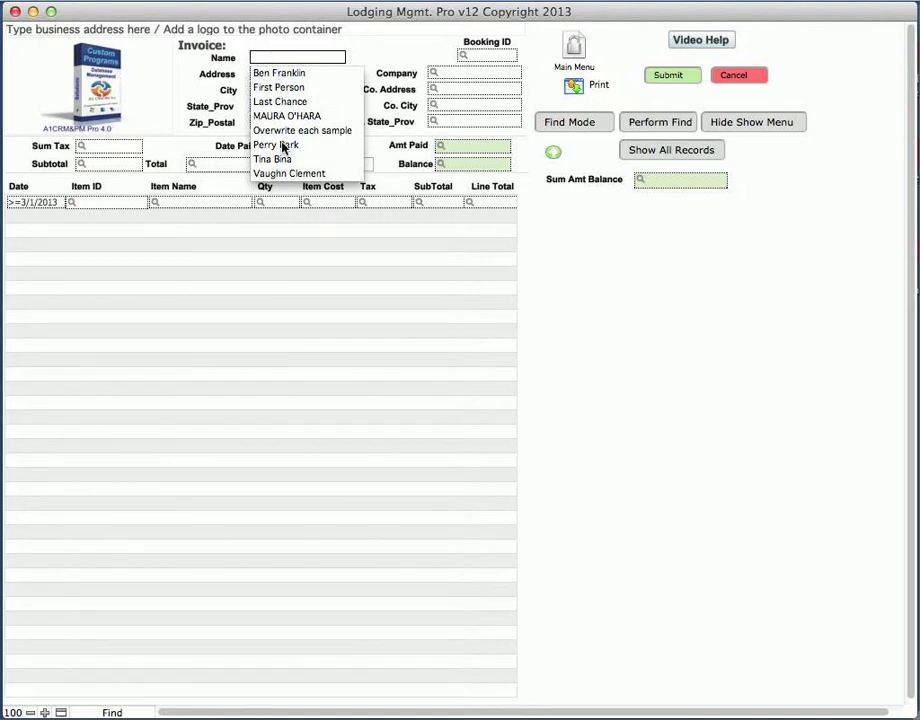
pyautogui.click(280, 74)
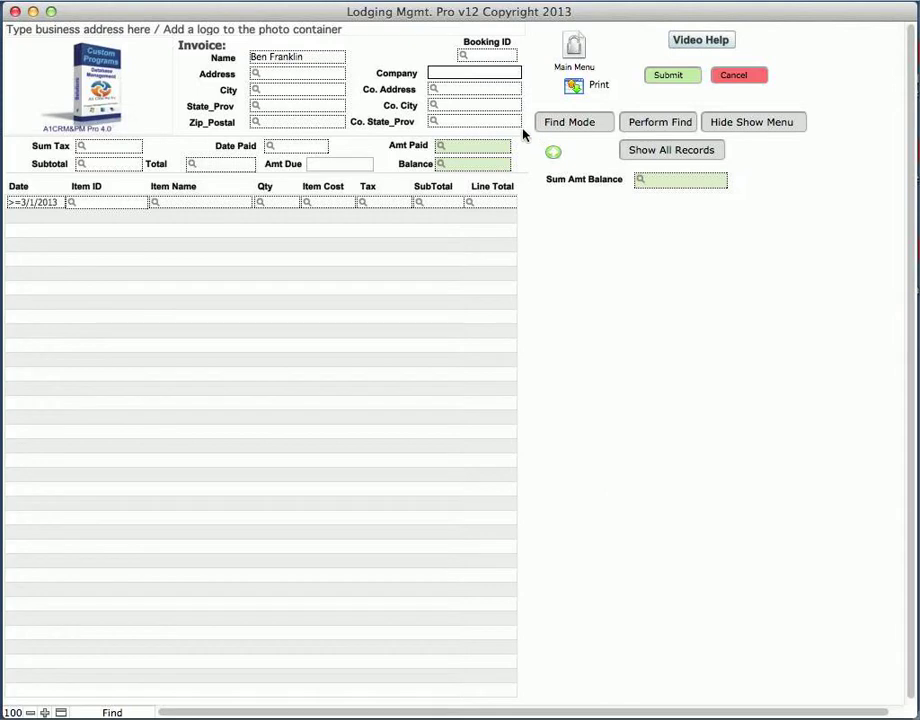
pyautogui.click(485, 56)
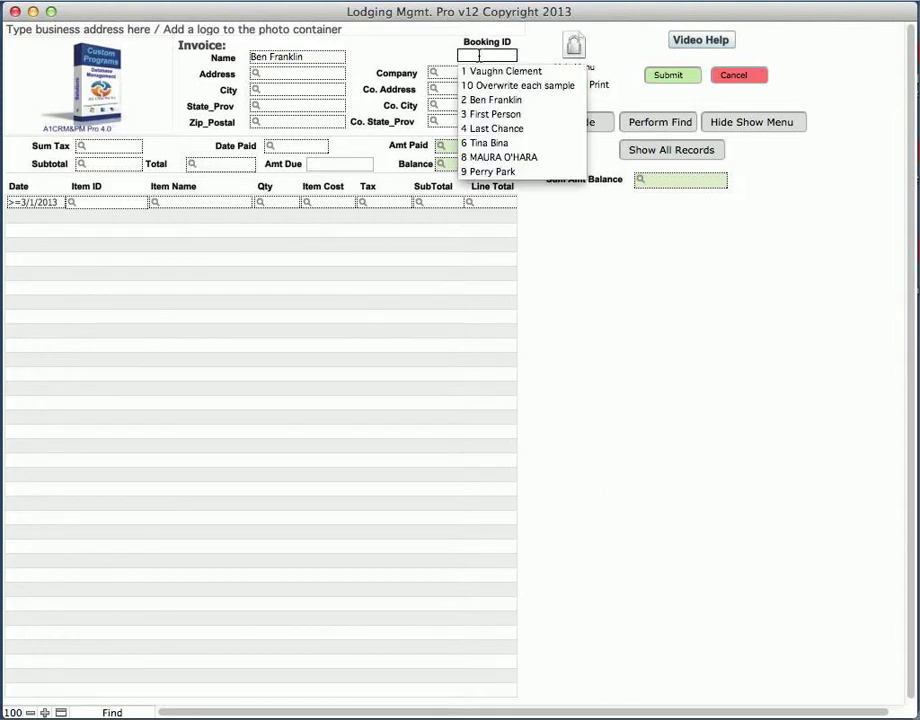
pyautogui.click(486, 102)
pyautogui.click(574, 229)
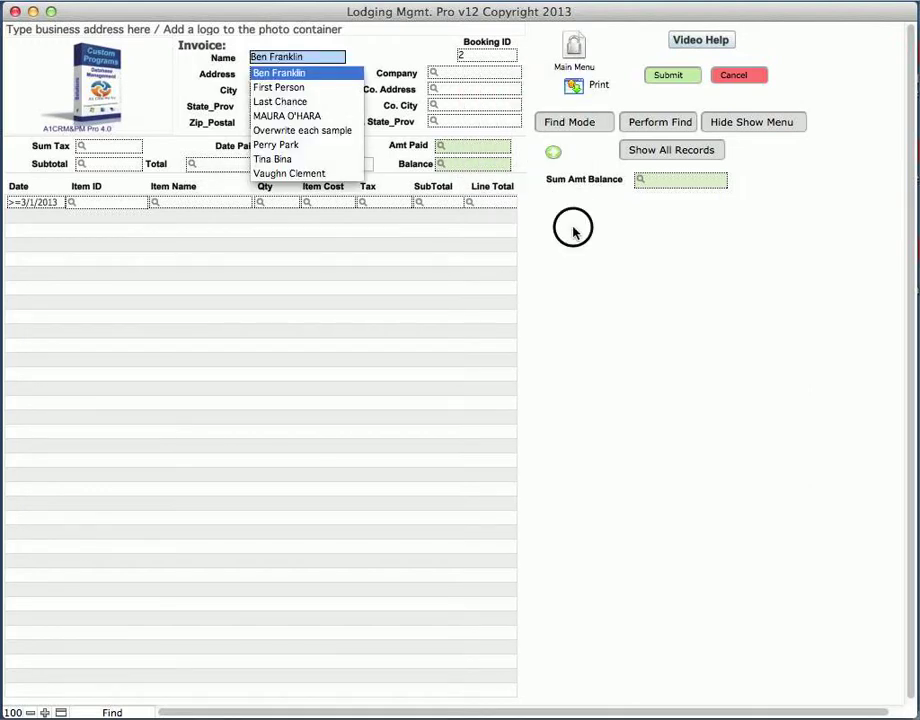
pyautogui.click(655, 127)
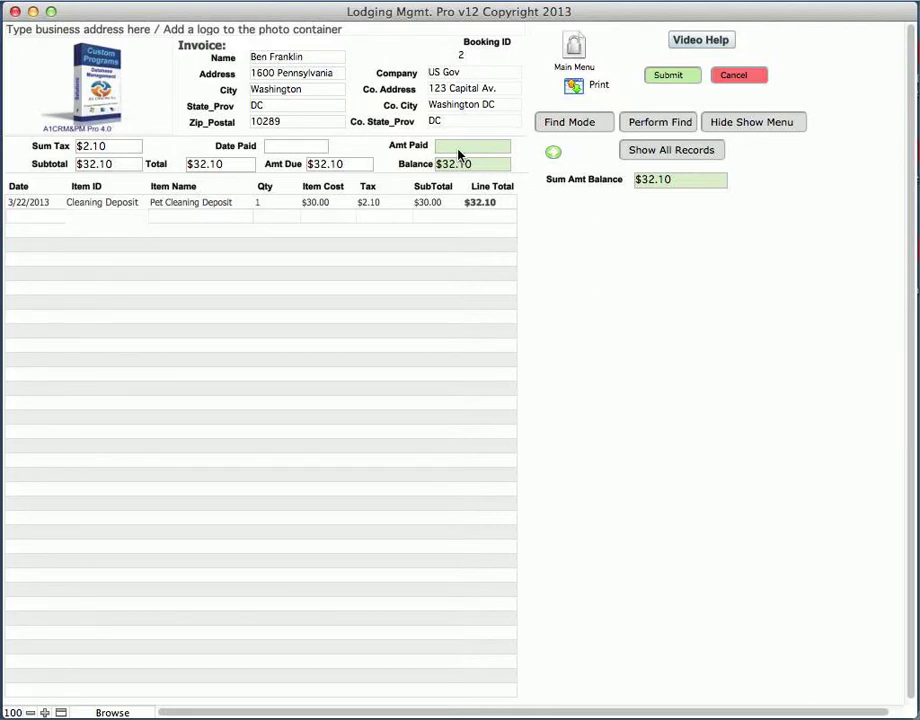
# Inspect the Date Paid calendar and the Amt Paid field on the found invoice without entering values.
pyautogui.click(320, 148)
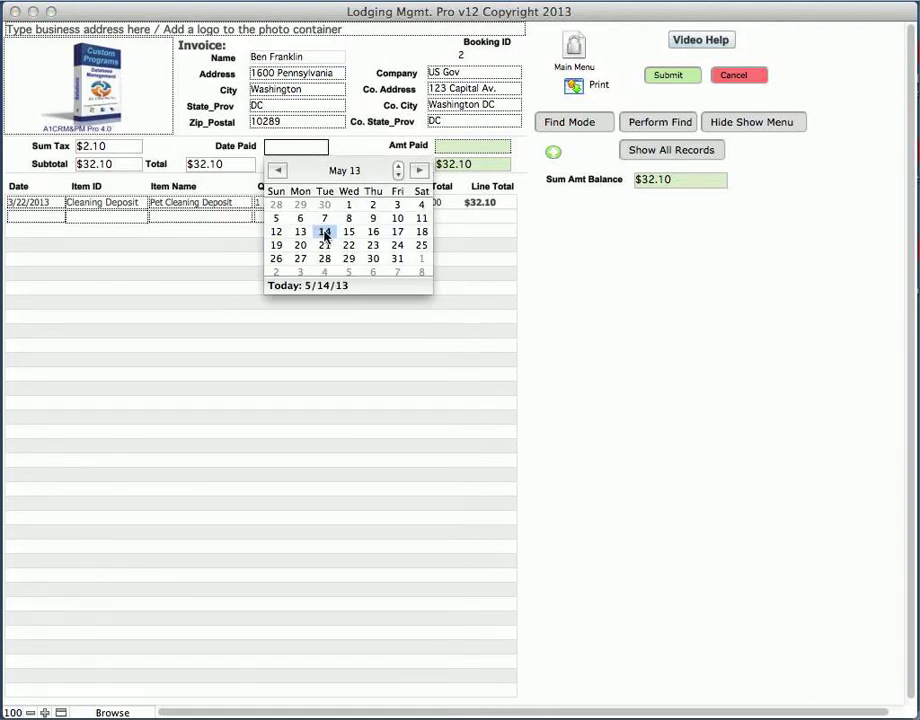
pyautogui.press('Escape')
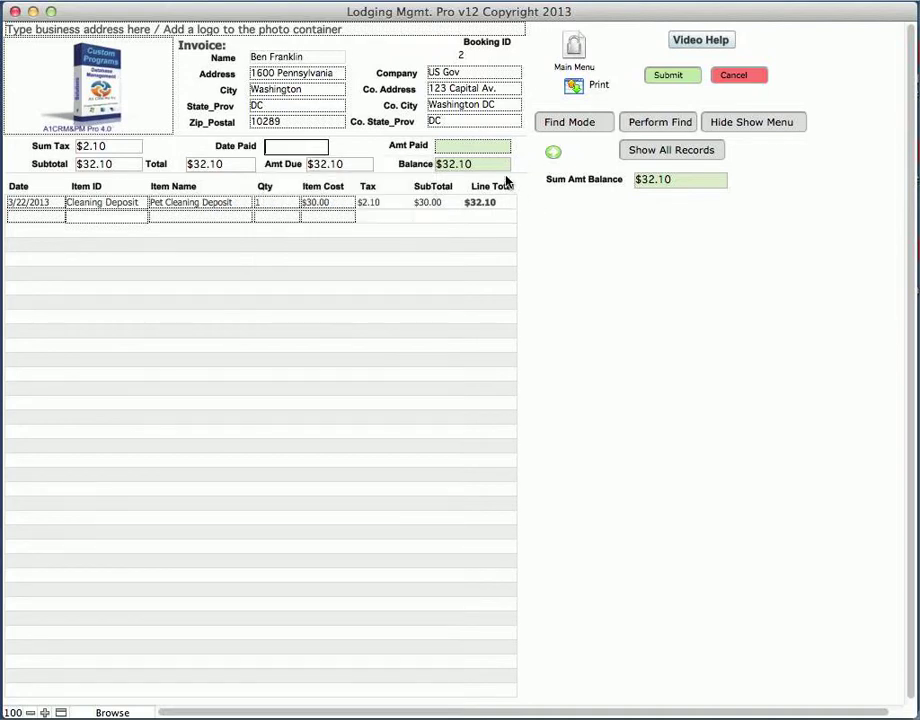
pyautogui.click(464, 150)
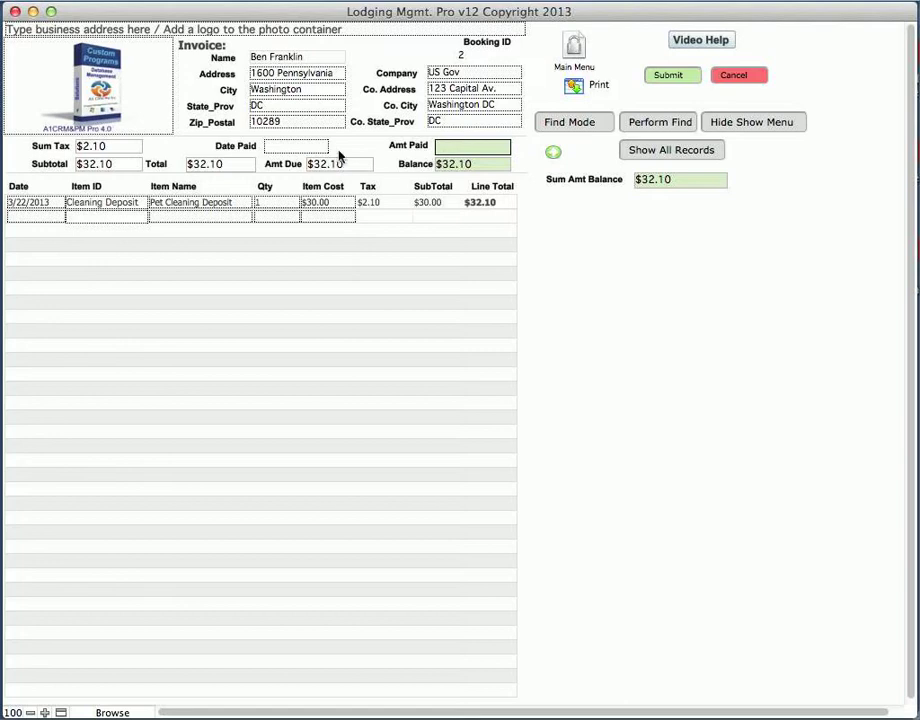
# View the payment records of the invoice's booking and open the short billing invoice from there.
pyautogui.click(553, 153)
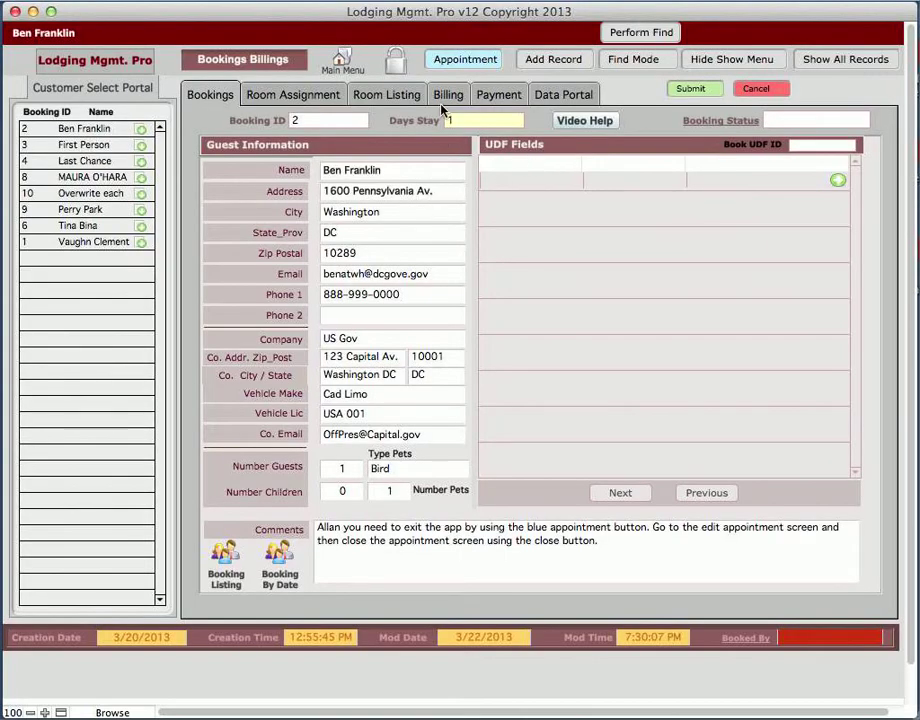
pyautogui.click(505, 96)
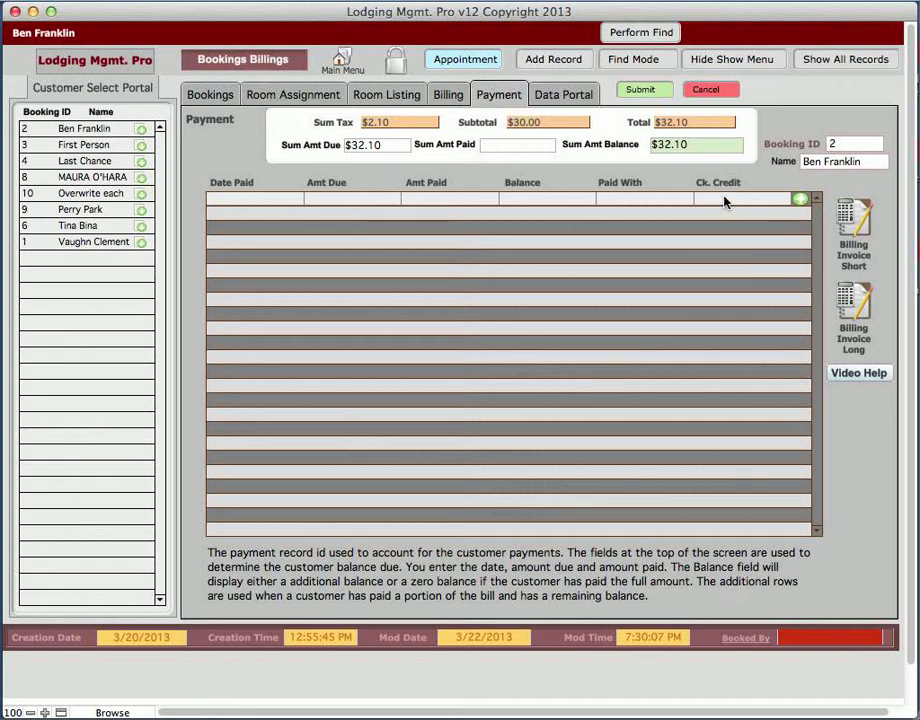
pyautogui.click(853, 243)
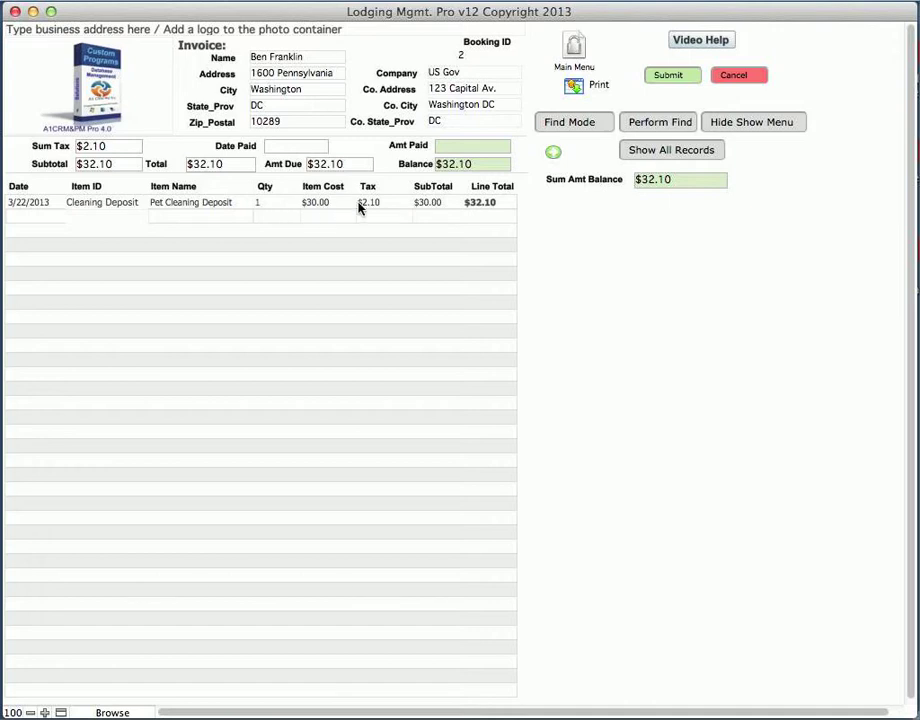
# View the cleaning deposit line from the booking's billing list as a single billing portal record, and return to the billing list.
pyautogui.click(552, 153)
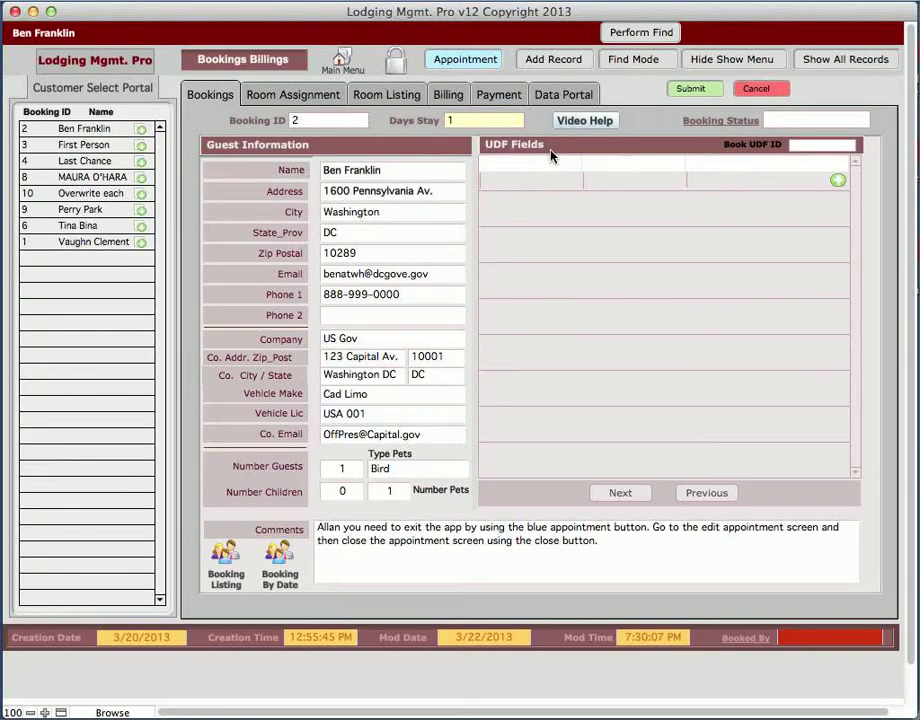
pyautogui.click(448, 95)
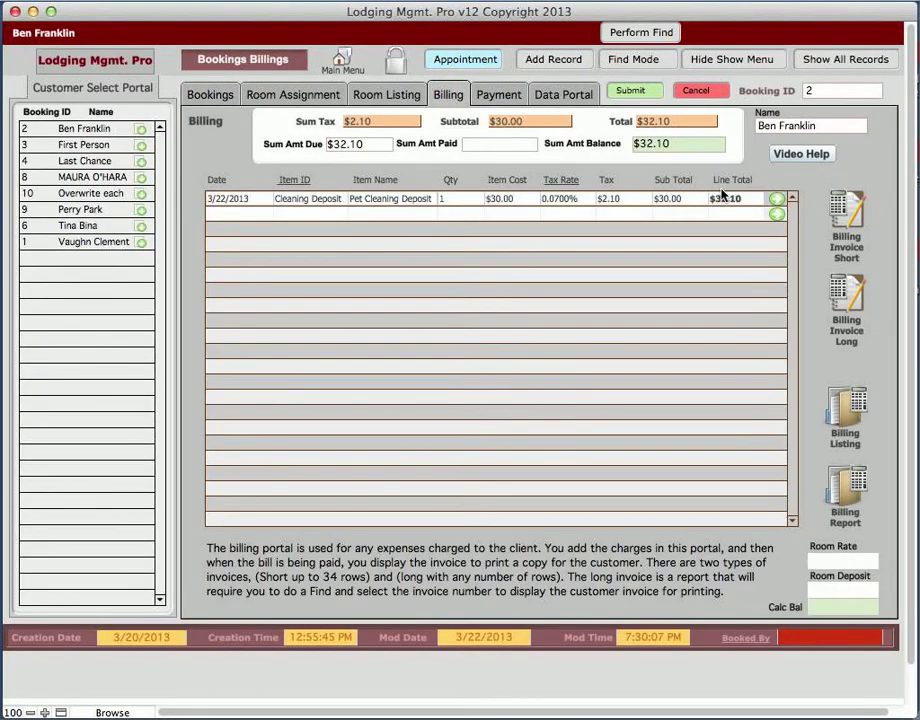
pyautogui.click(777, 203)
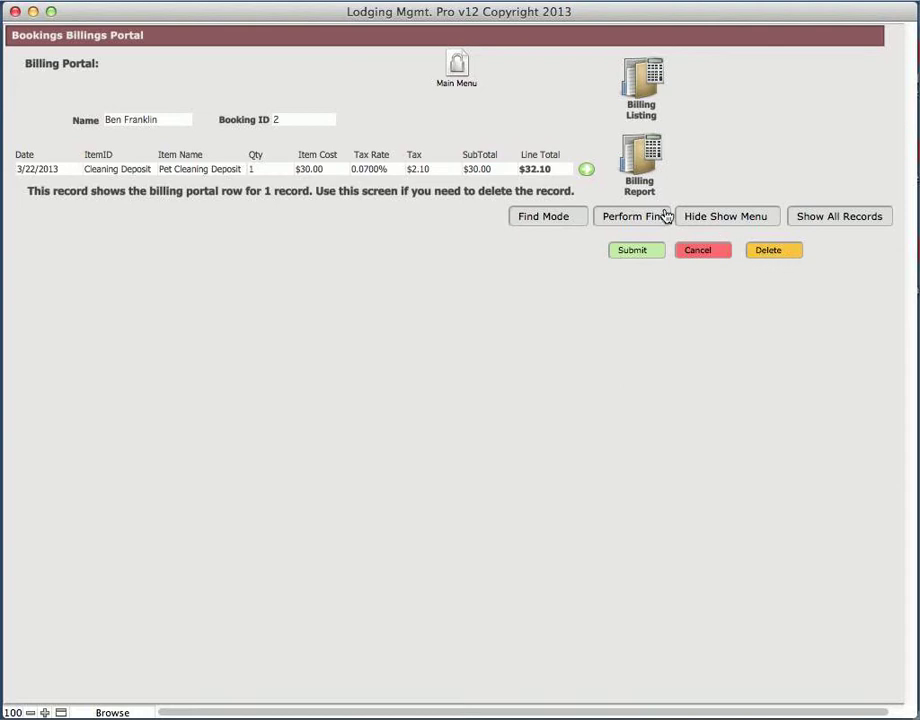
pyautogui.click(588, 173)
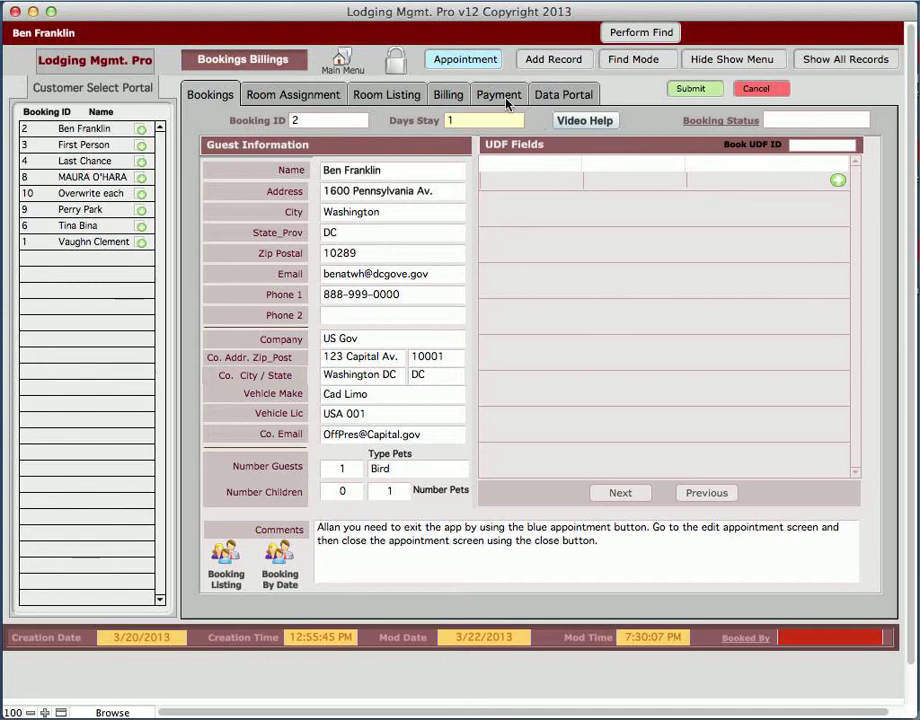
pyautogui.click(470, 96)
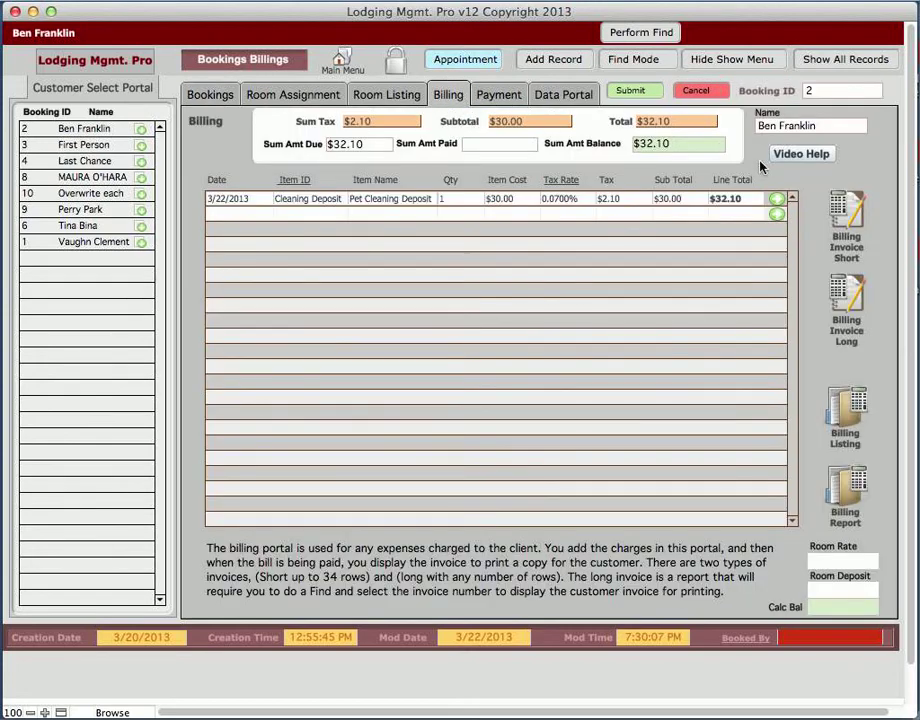